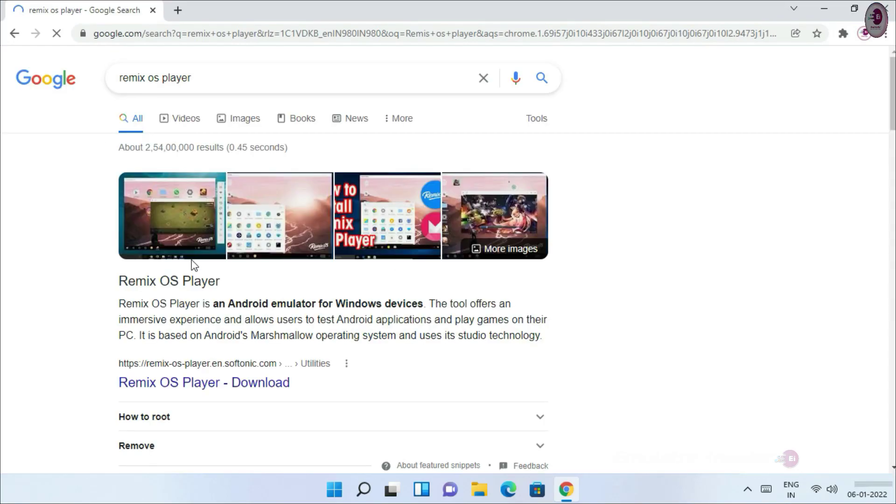
Open FileHorse's Remix OS Player download page from the search results and highlight the listed file size
scroll(216, 254, down, 10)
scroll(216, 254, down, 5)
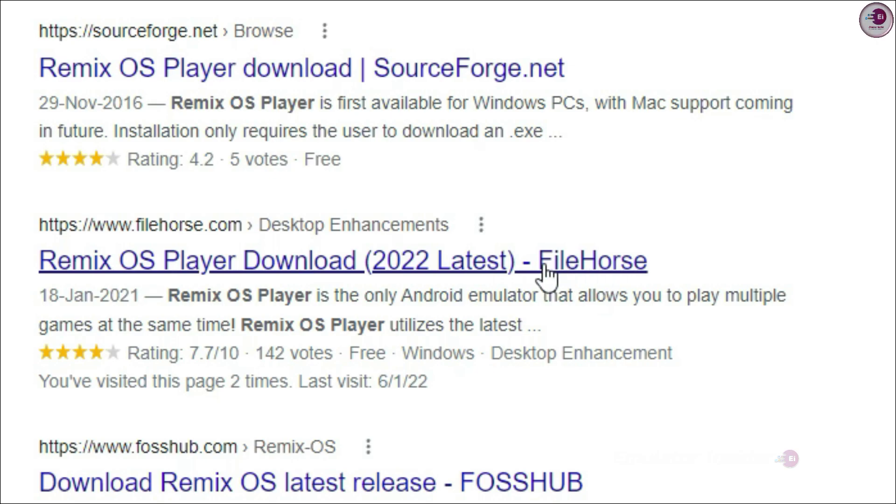
click(361, 270)
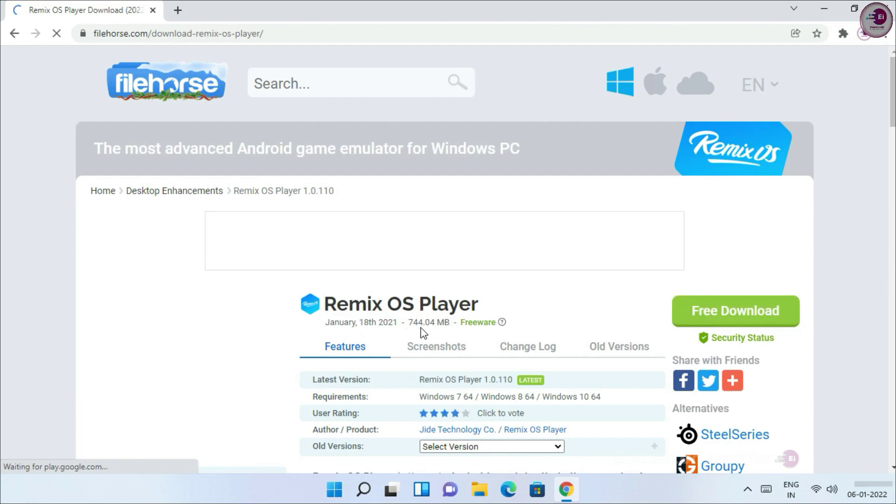
drag(411, 324, 451, 323)
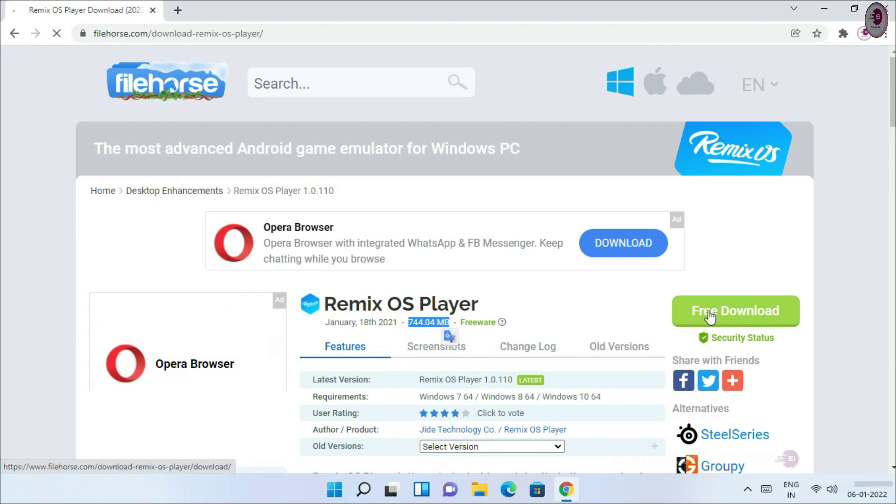
Start the free download of Remix OS Player 1.0.110 from FileHorse
click(710, 313)
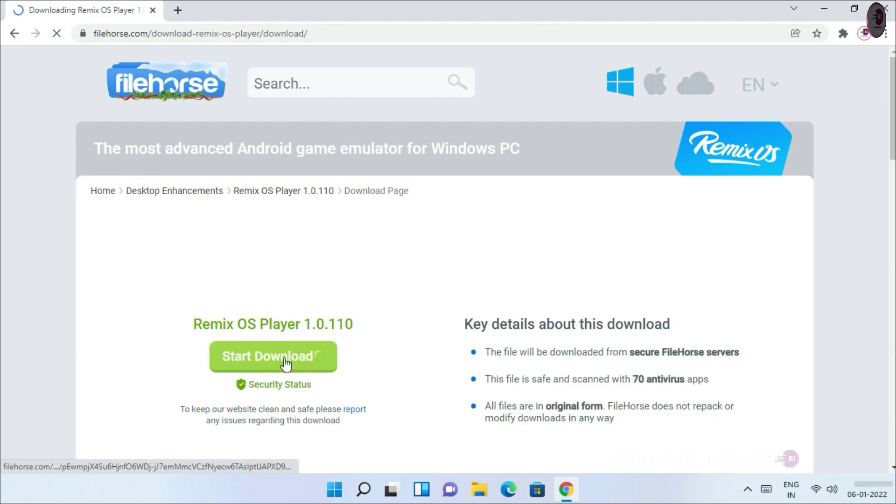
scroll(284, 366, down, 3)
scroll(287, 364, down, 2)
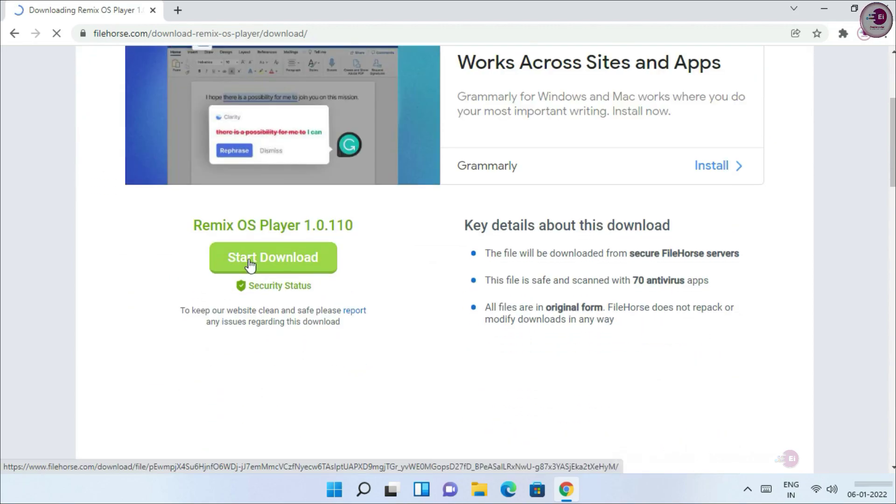
click(269, 260)
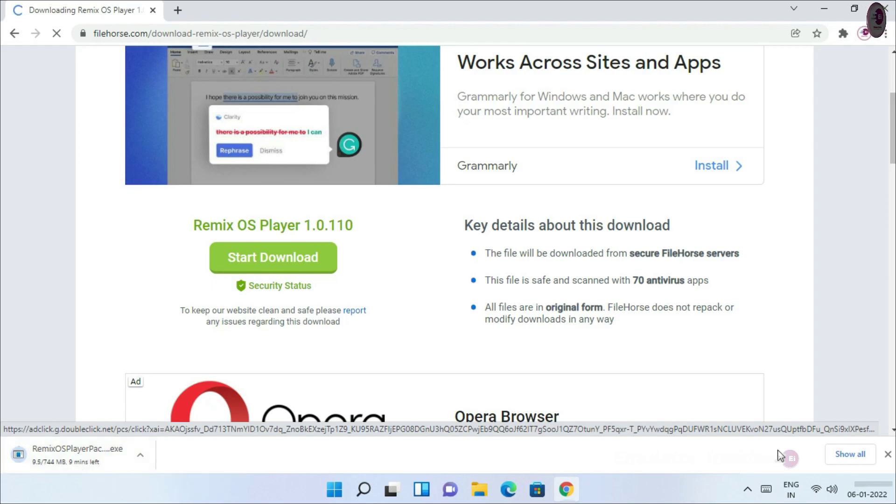
Check the installer's progress in the browser's full downloads list and show the finished RemixOSPlayerPackage-B2016111403.exe in its folder
click(840, 456)
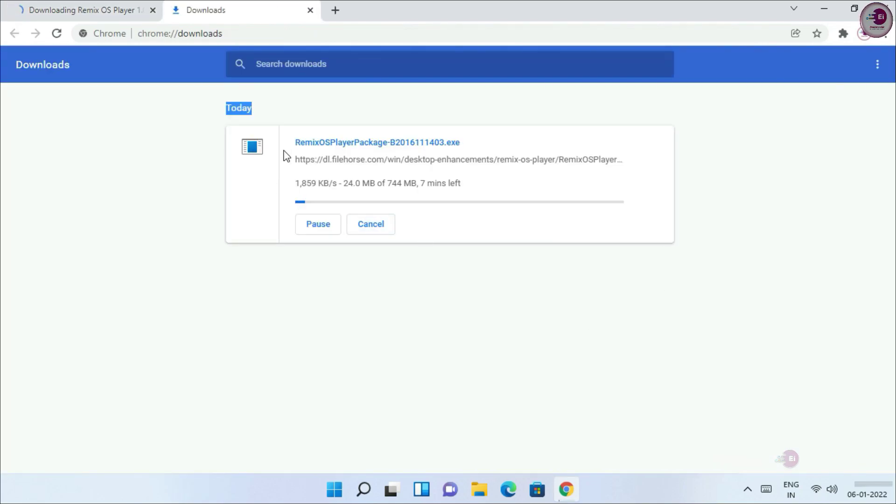
drag(394, 183, 294, 183)
click(484, 183)
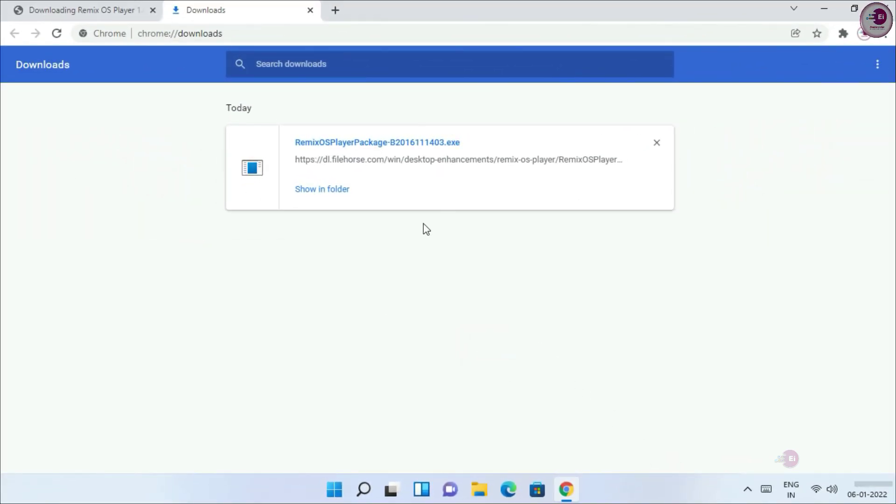
click(323, 190)
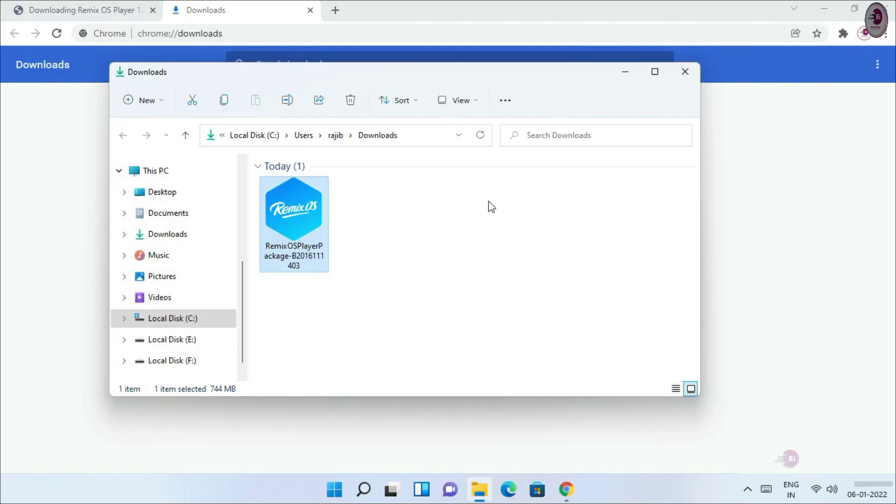
Close the browser and move the Downloads folder window nearer the middle of the desktop
click(770, 140)
click(884, 9)
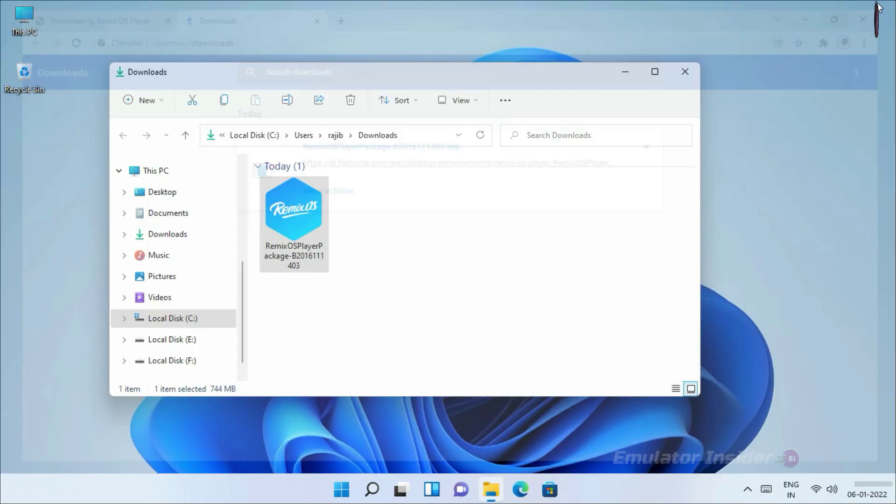
drag(389, 79, 433, 64)
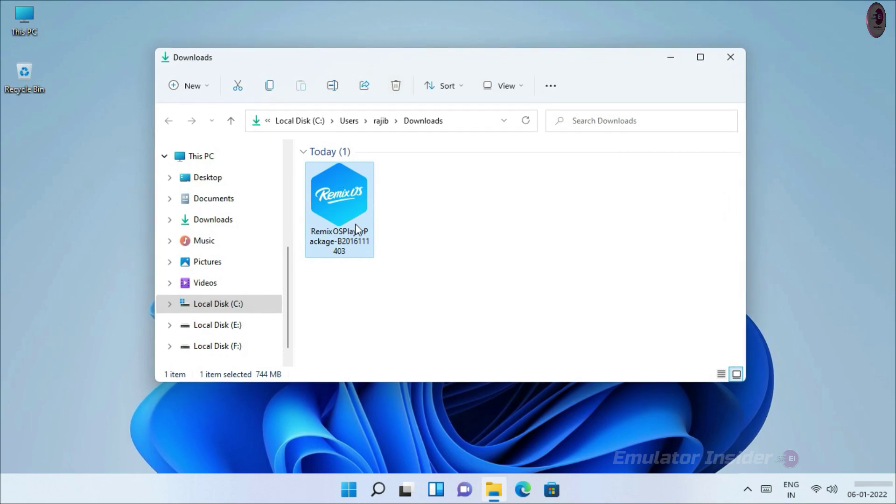
Run the RemixOSPlayerPackage installer as administrator, close the folder window, and extract the files to the default Downloads path
mouse_move(358, 193)
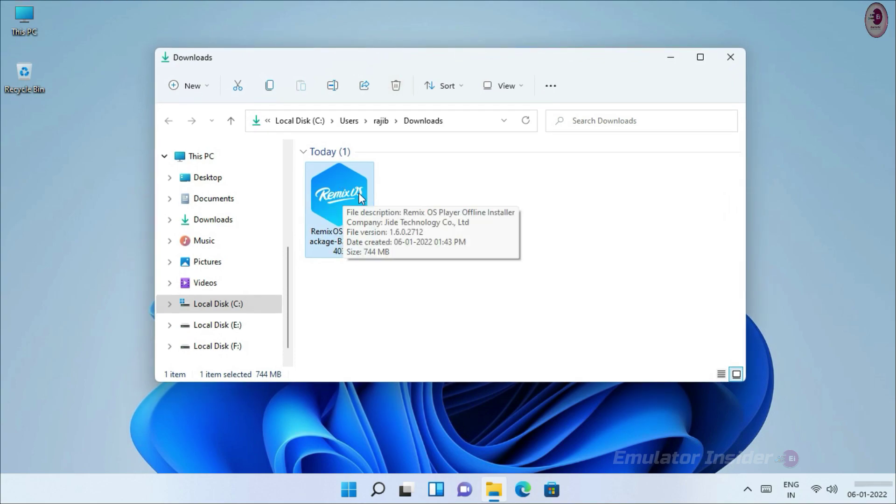
right_click(335, 189)
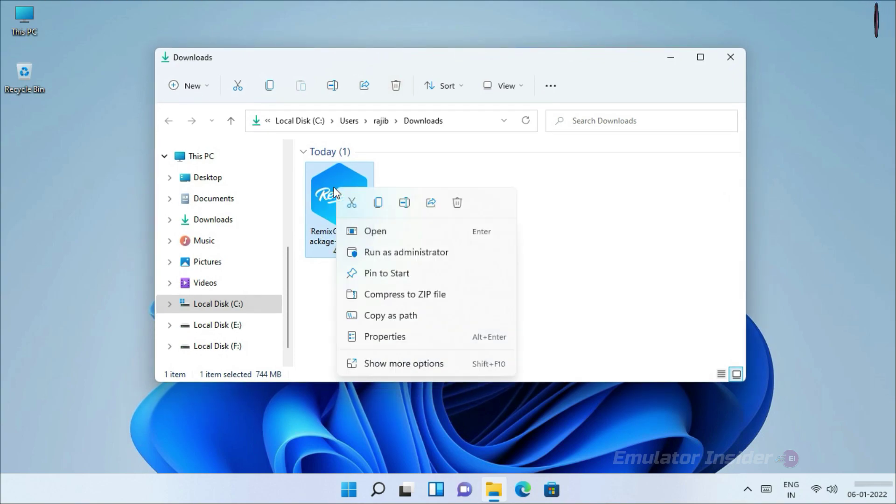
click(444, 253)
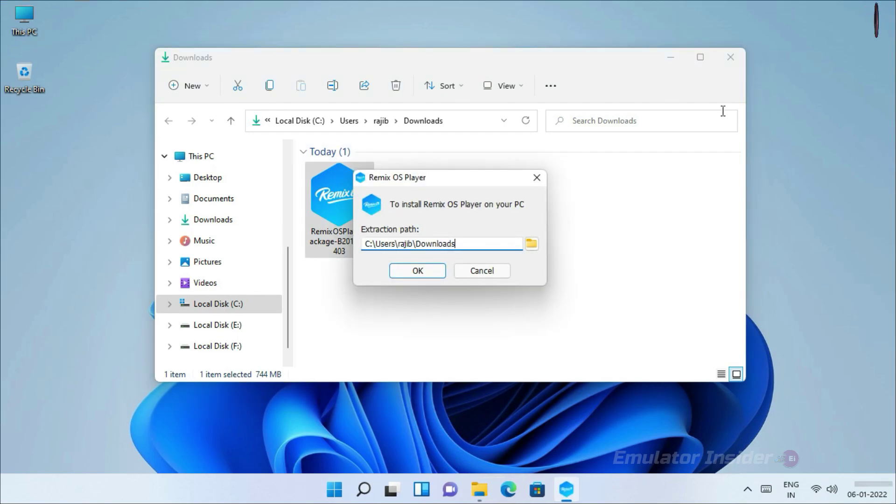
click(726, 64)
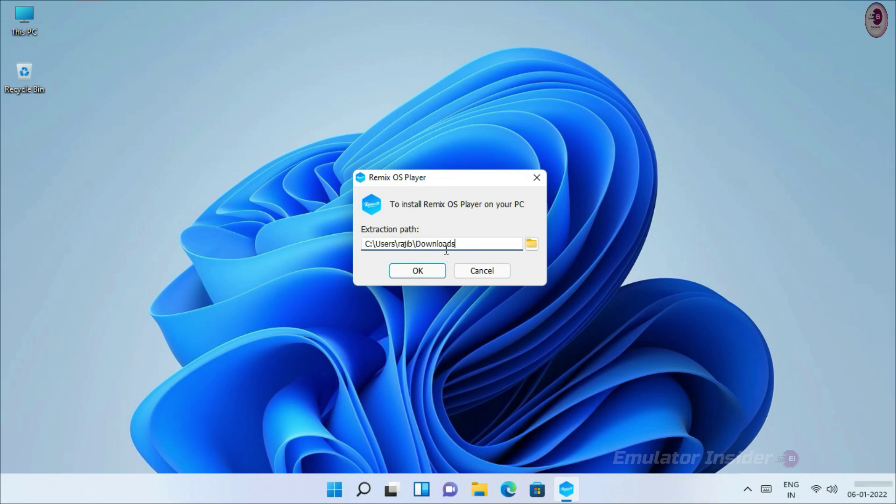
click(419, 270)
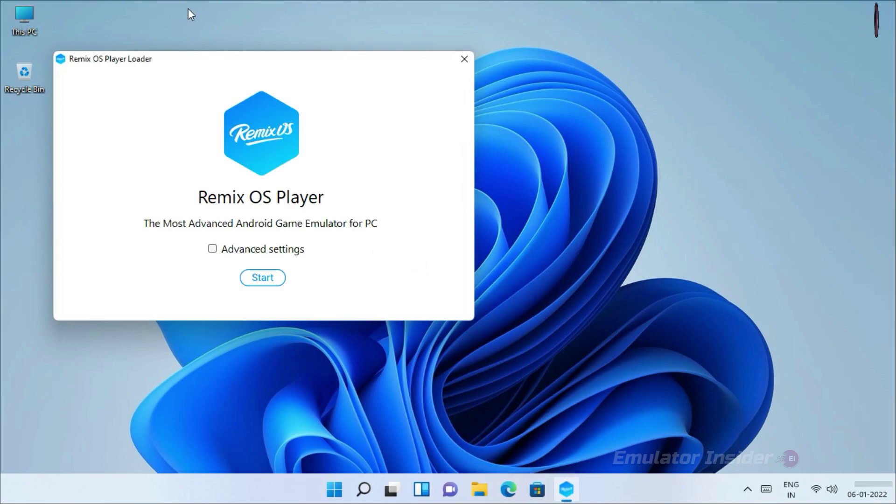
Enable the loader's advanced settings and choose 2 CPU cores, 1.5 GB of RAM and the 1024x768 resolution
drag(208, 61, 365, 90)
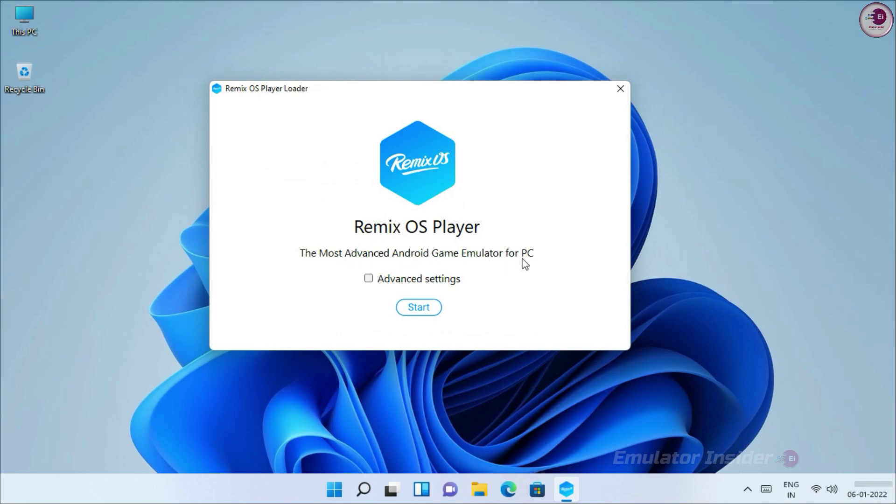
click(369, 279)
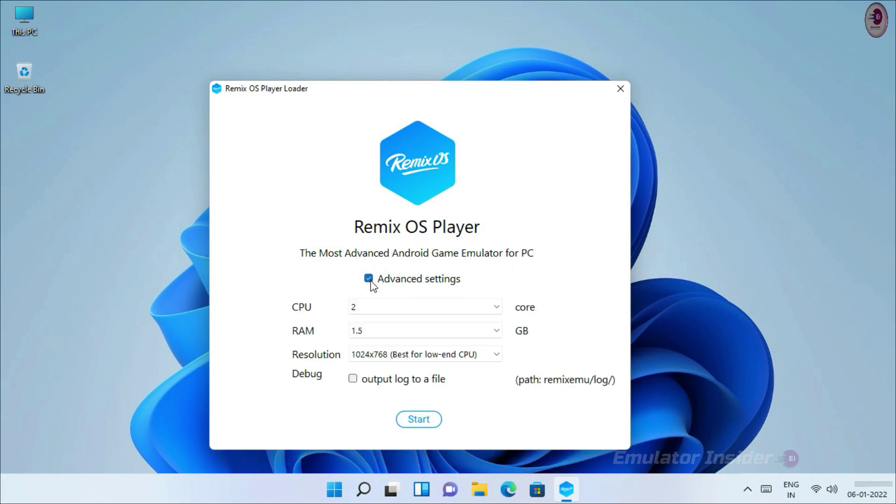
click(491, 312)
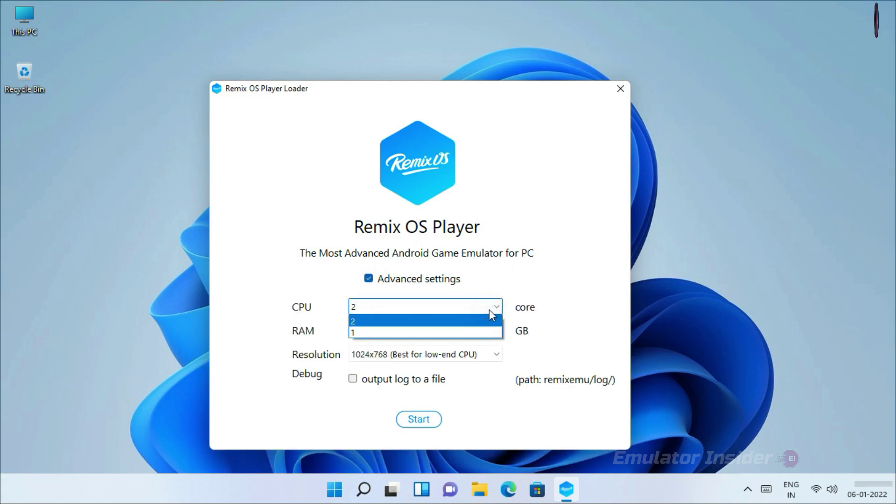
click(365, 325)
click(485, 330)
click(373, 345)
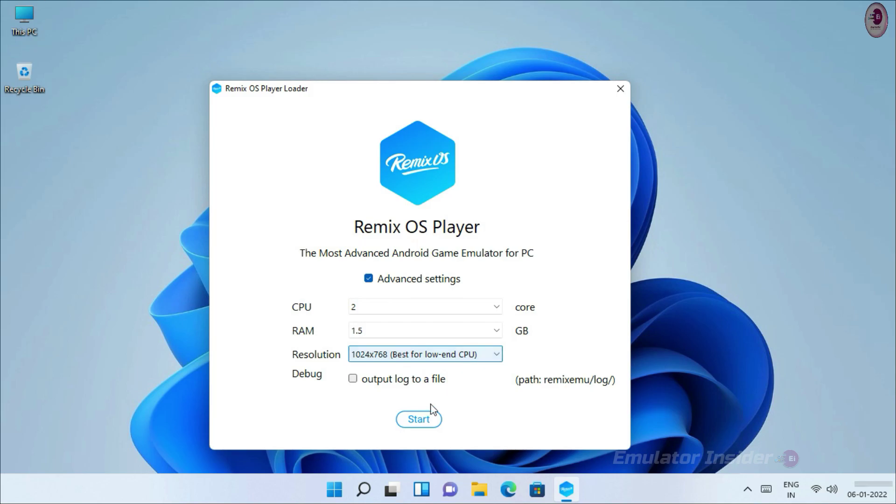
Start Remix OS Player and move its loading window toward the middle of the desktop
click(422, 422)
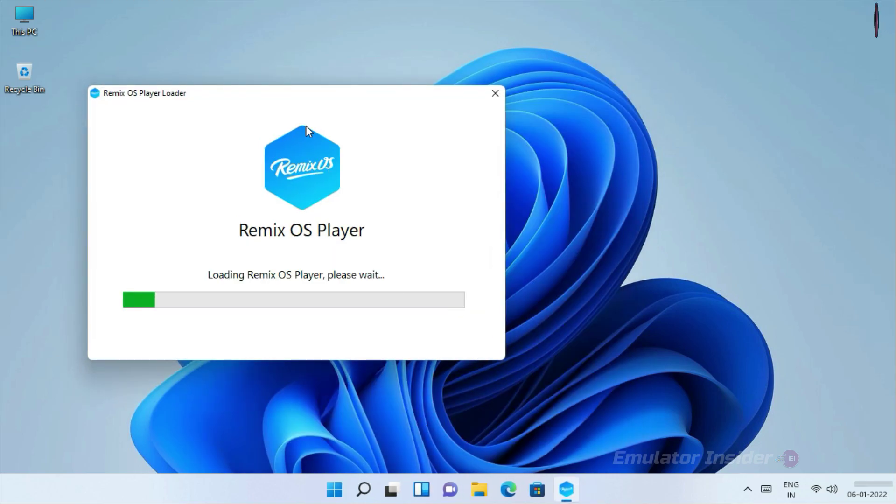
drag(283, 96, 422, 97)
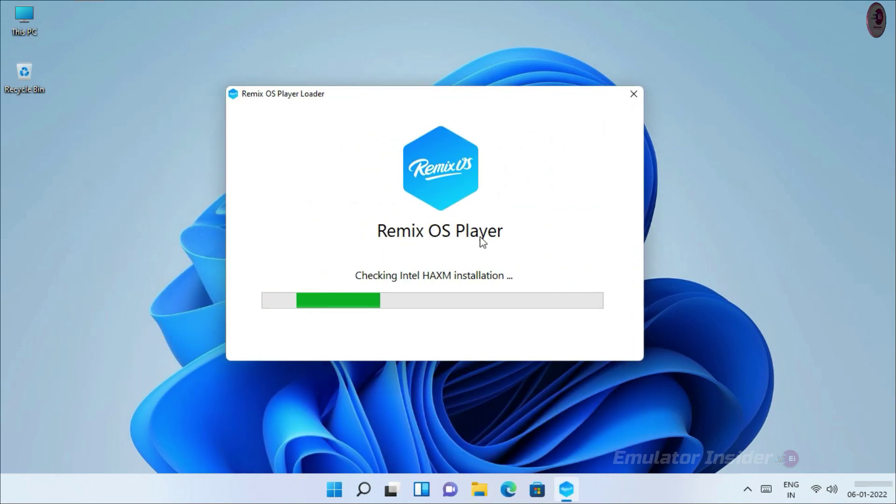
drag(417, 98, 423, 110)
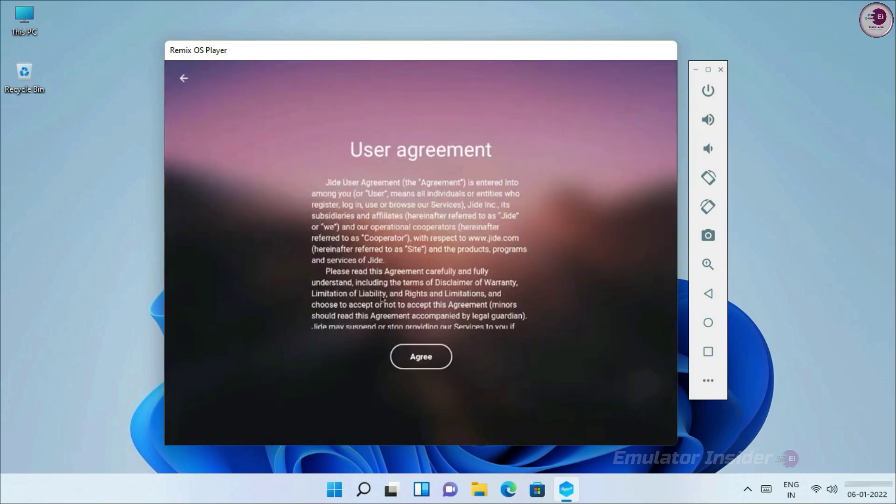
Accept the user agreement, continue to the suggested apps, and deselect GO Music and Booking.com on the Popular page
click(419, 354)
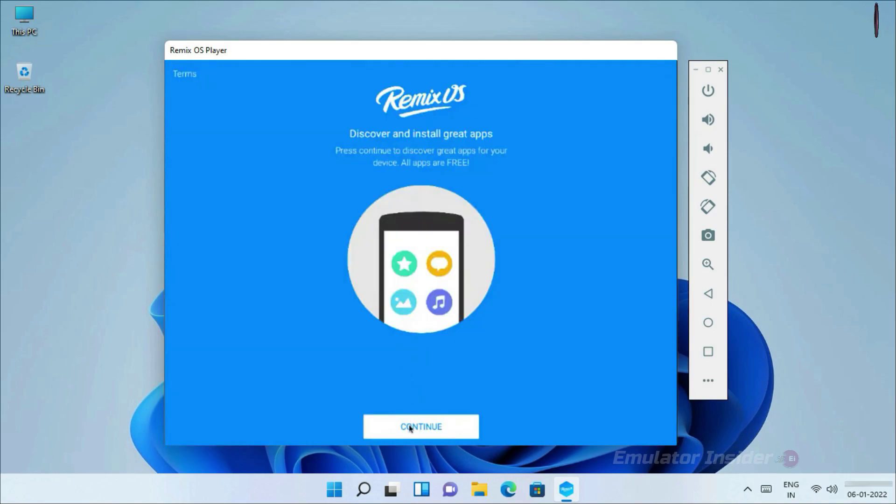
click(410, 428)
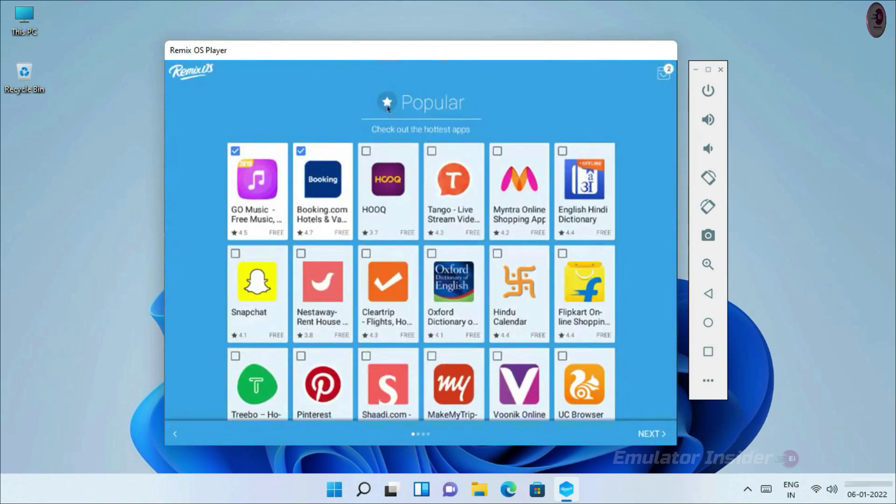
click(235, 151)
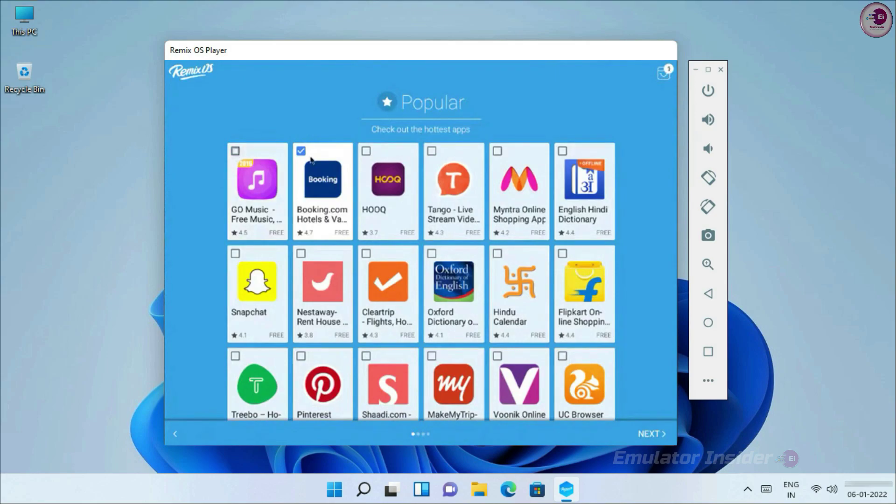
click(300, 150)
scroll(515, 238, down, 1)
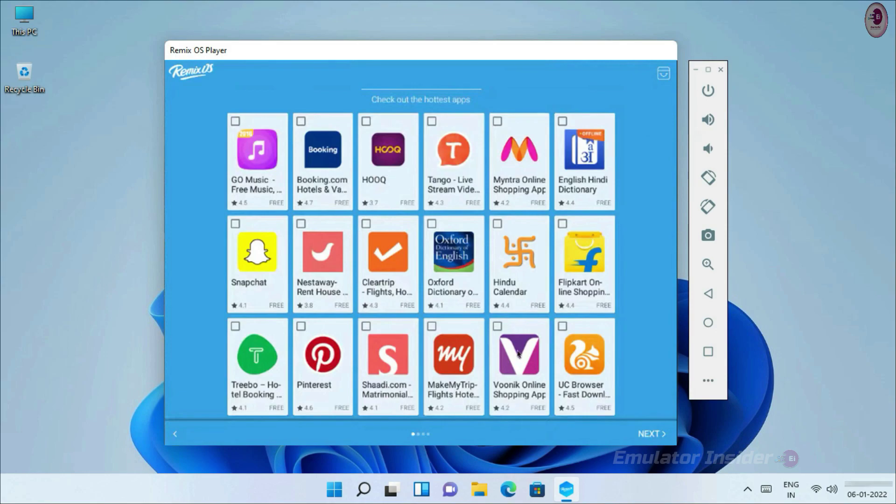
Go on to the Useful apps page and deselect S Photo Editor and Kotak - 811
click(646, 433)
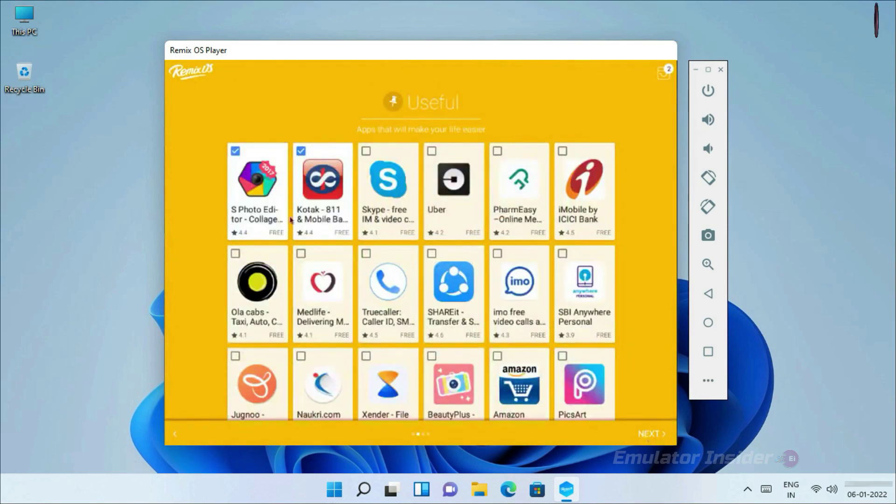
click(234, 151)
click(301, 151)
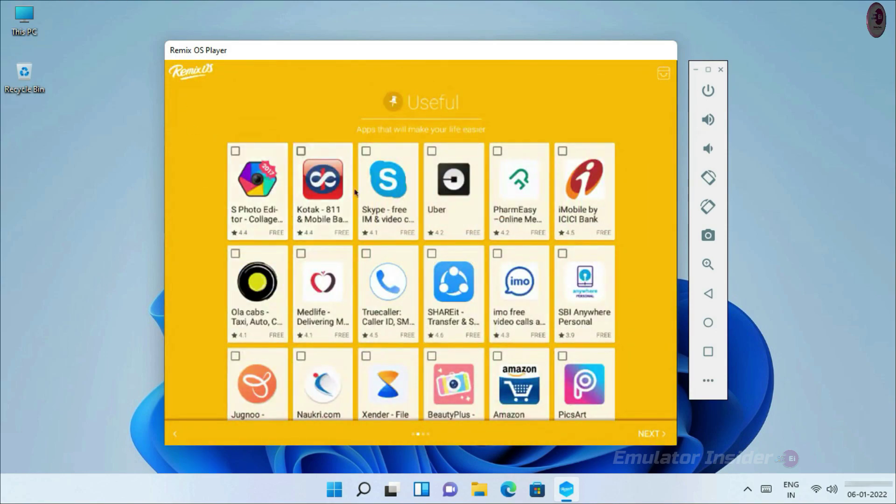
scroll(577, 281, down, 1)
scroll(506, 293, up, 1)
On the Entertainment apps page, deselect Zomato, Behrouz and Zomato Order, and select Subway Surfers
click(646, 434)
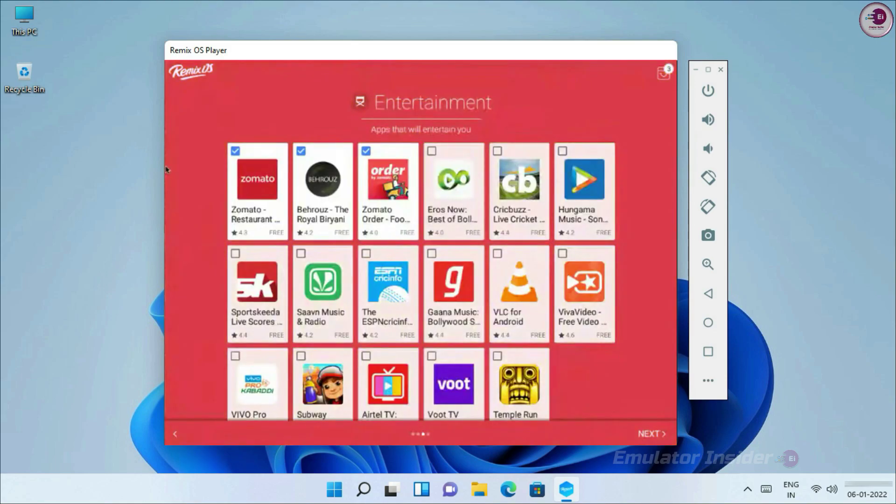
click(236, 156)
click(301, 154)
click(363, 154)
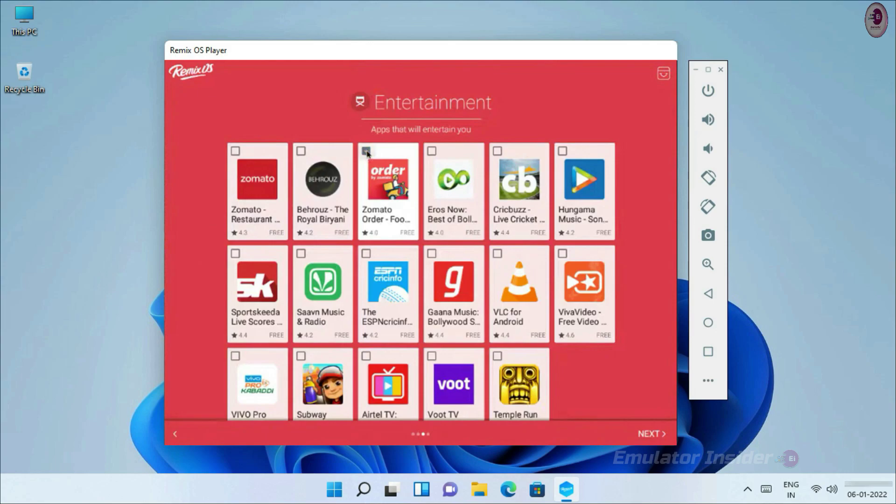
scroll(497, 321, down, 1)
click(304, 330)
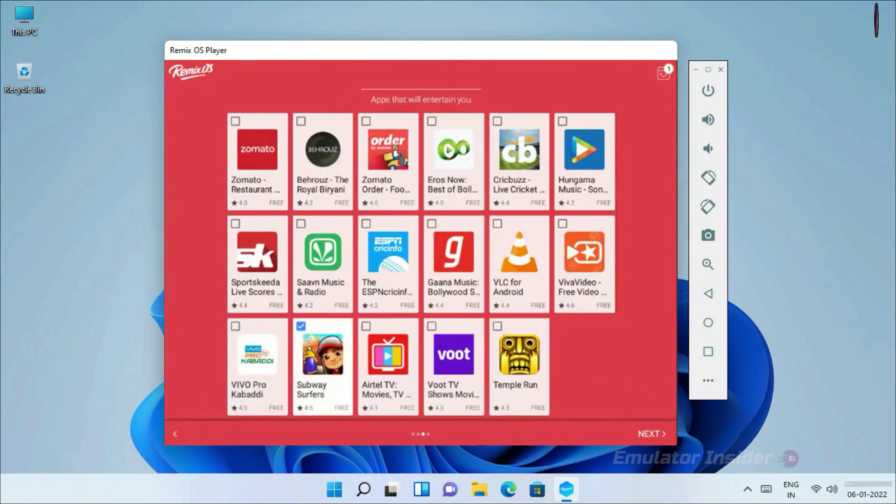
Finish the app selection and continue past the Activate Google Play page of the setup
click(649, 434)
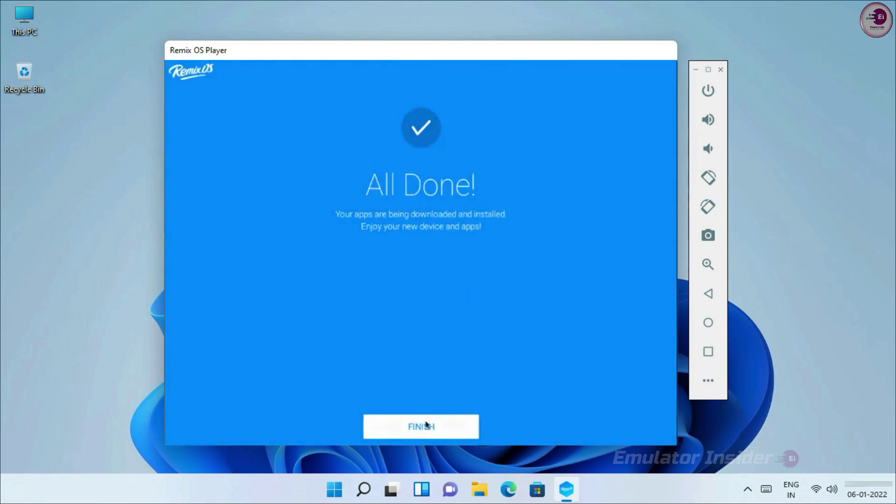
click(428, 426)
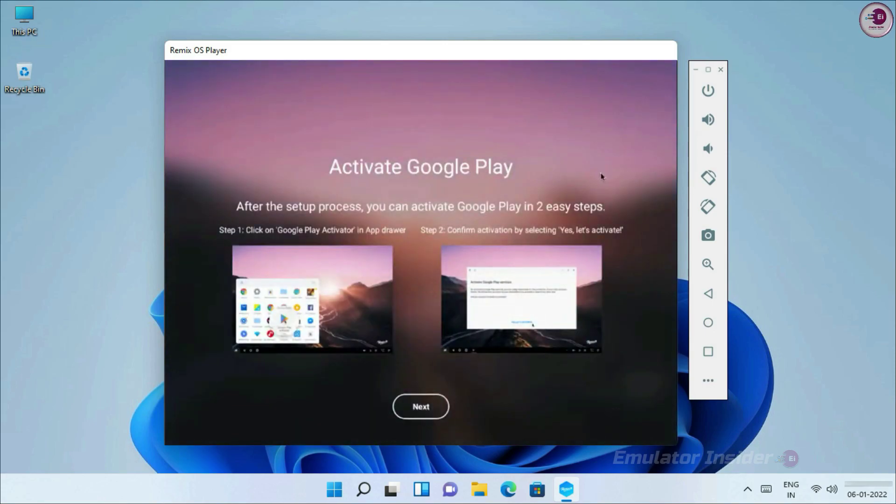
click(420, 406)
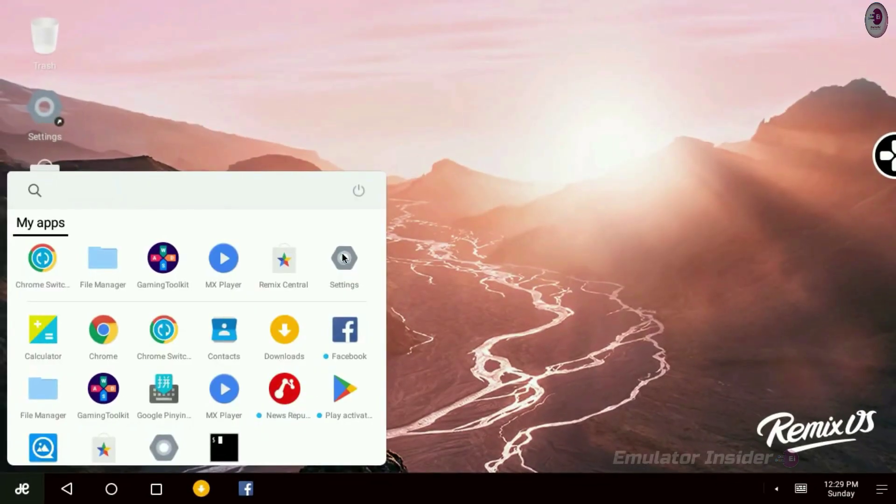
Open the About tablet page in Settings and bring up the Marshmallow easter egg of the Android version
click(343, 255)
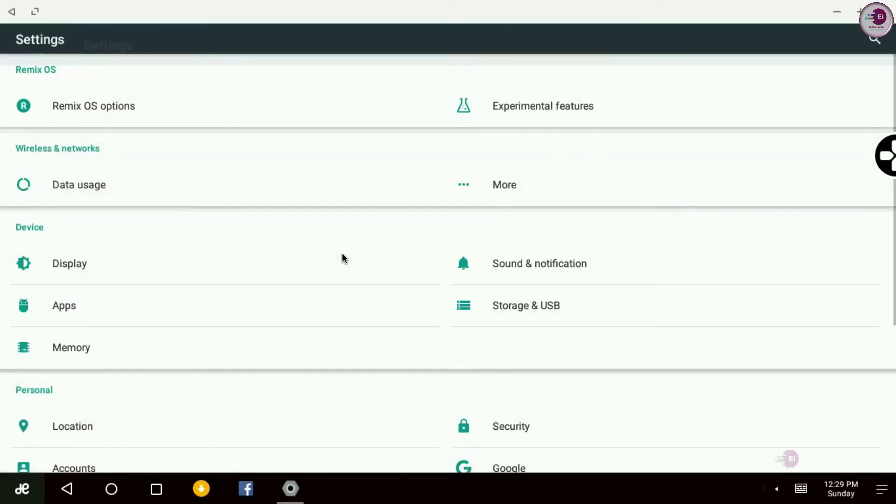
scroll(354, 258, down, 5)
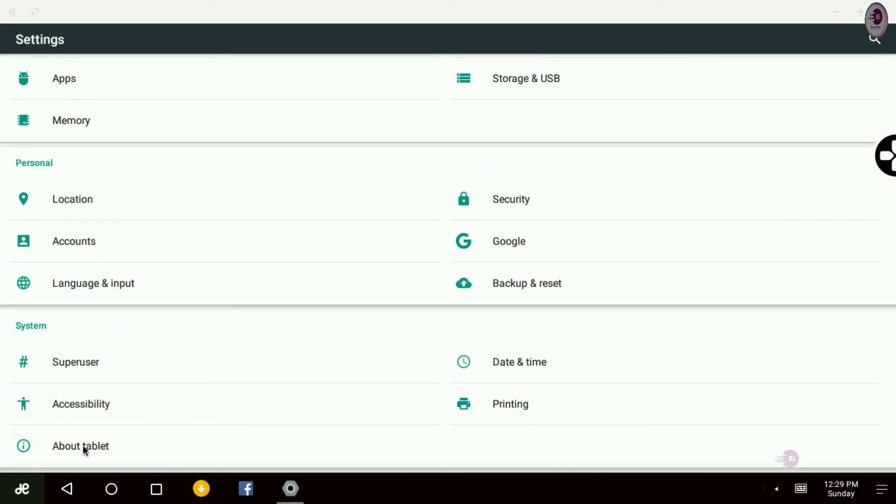
click(83, 445)
click(343, 454)
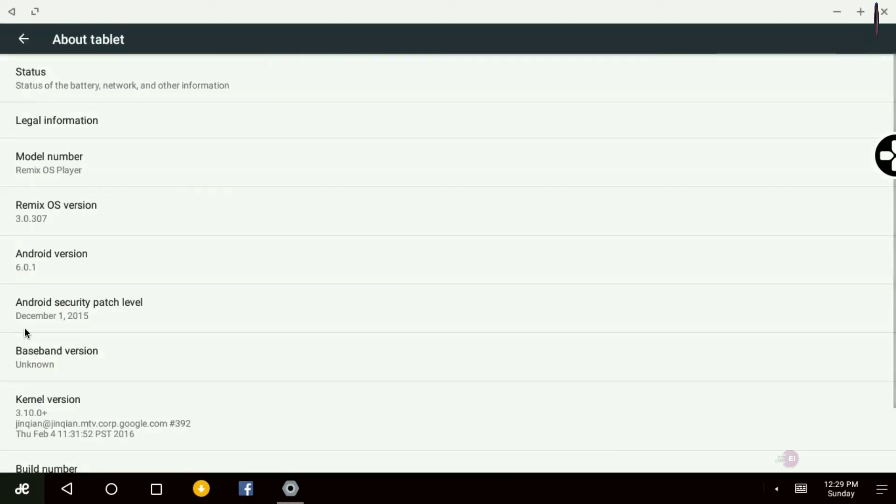
click(72, 261)
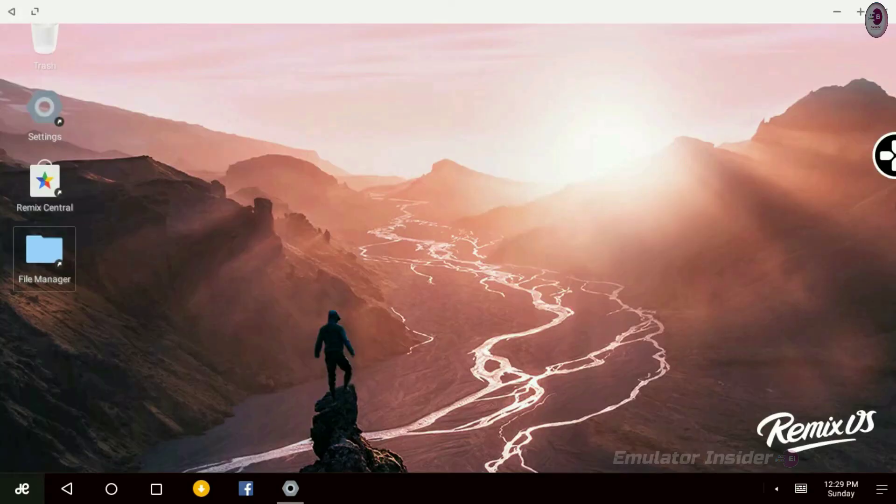
click(470, 230)
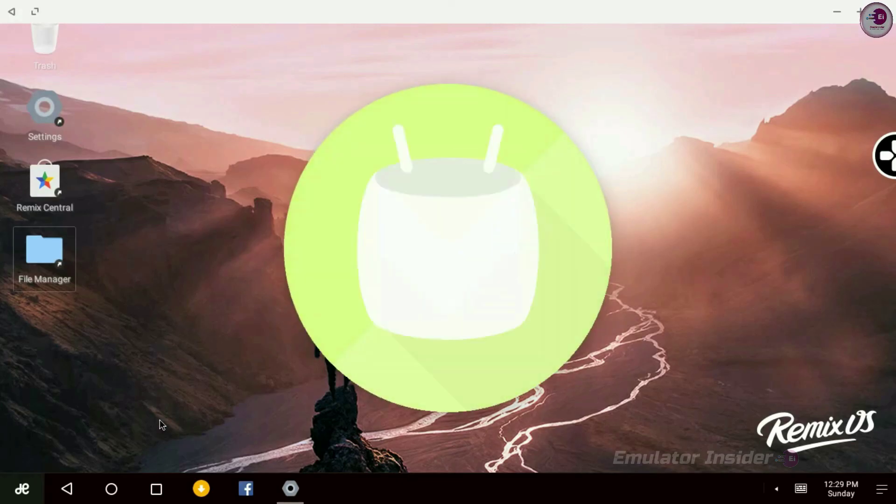
click(416, 262)
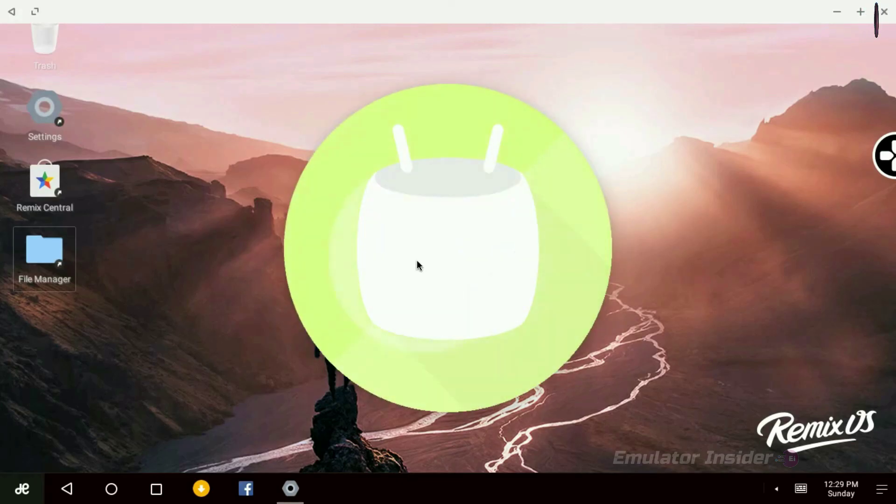
Close the Settings app to return to the Remix OS desktop
click(292, 494)
click(292, 494)
click(291, 494)
right_click(291, 490)
click(342, 449)
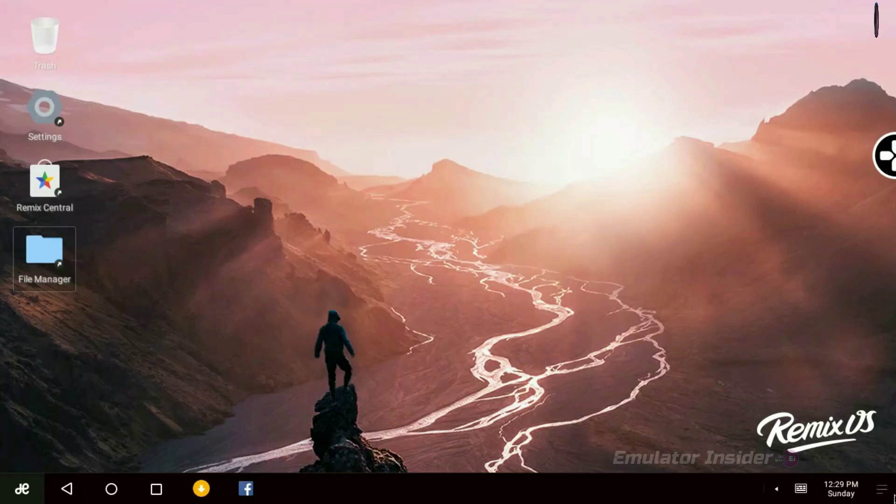
Bring up and dismiss the notification volume slider, and open Settings from the Remix OS desktop
click(892, 497)
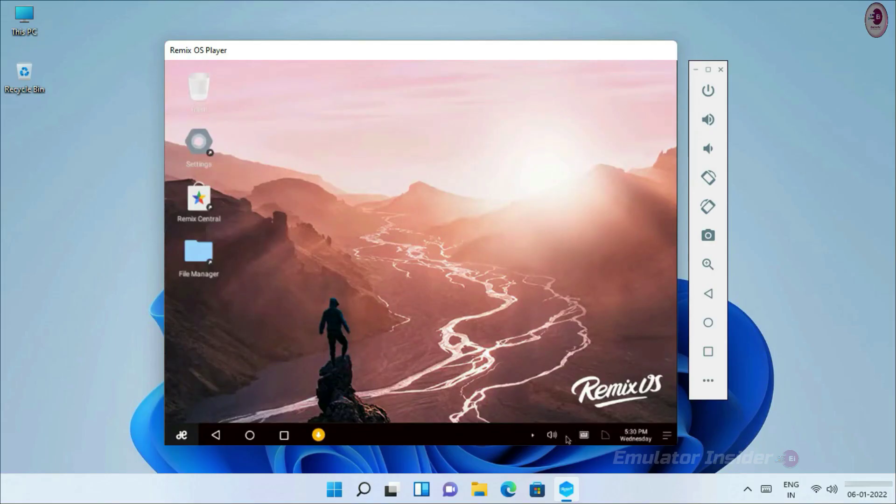
click(553, 435)
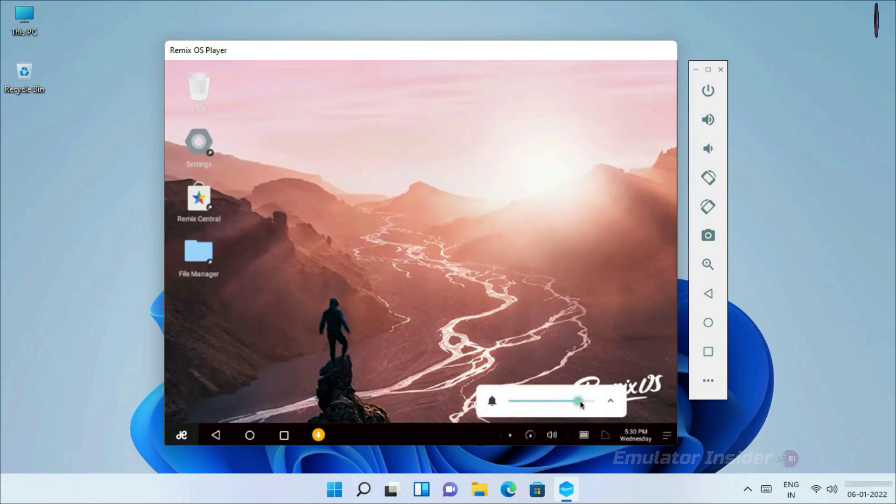
click(196, 316)
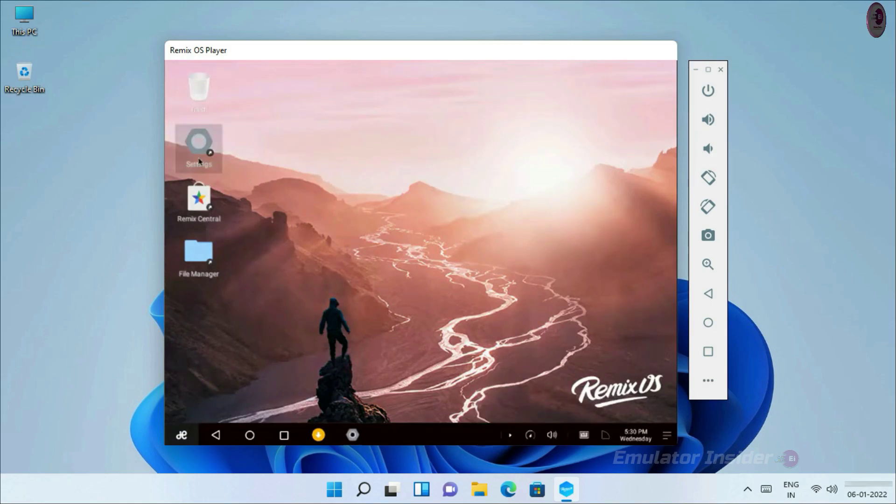
double_click(199, 161)
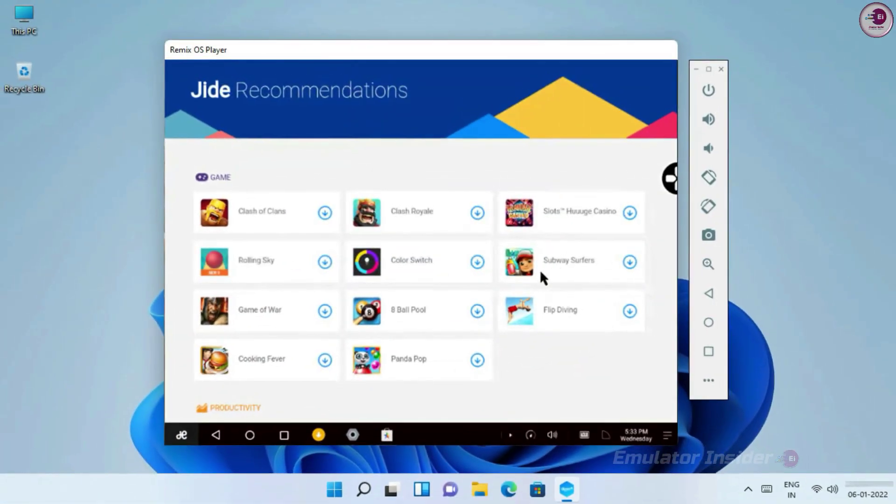
Examine the Jide Recommendations app list from the Game section down to Shopping and back
scroll(462, 365, down, 4)
scroll(462, 365, up, 4)
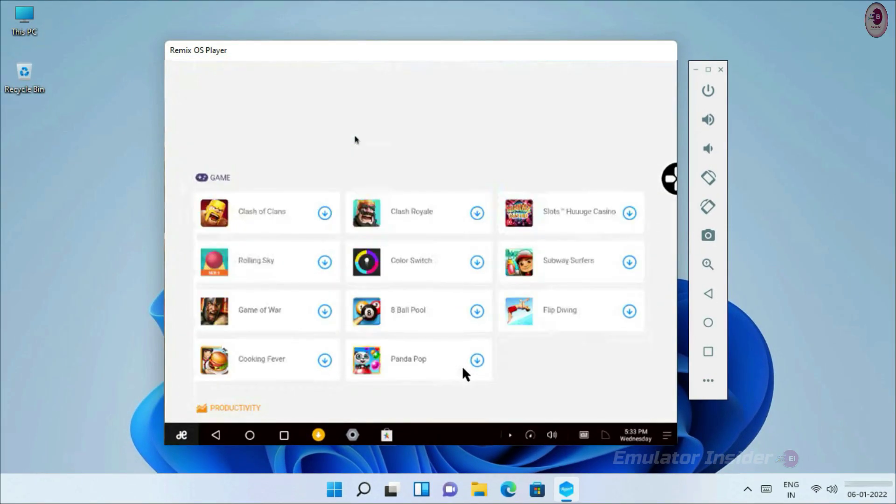
scroll(463, 361, down, 4)
scroll(463, 361, up, 4)
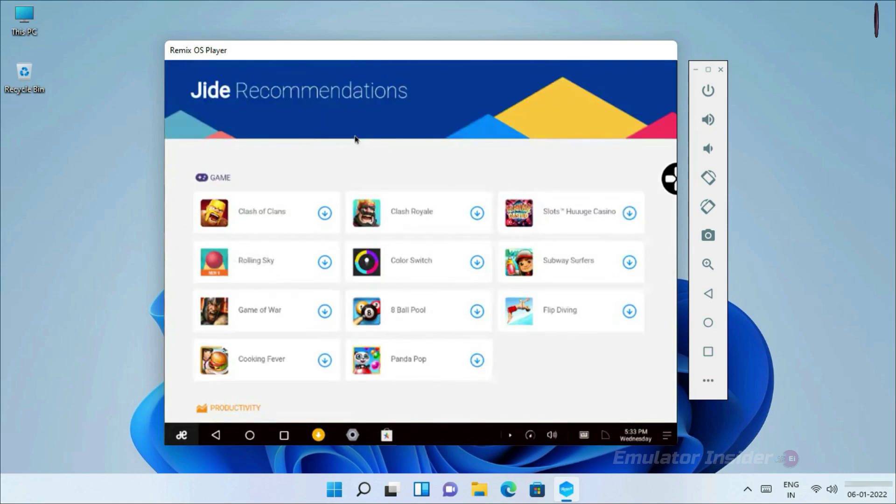
scroll(480, 197, down, 5)
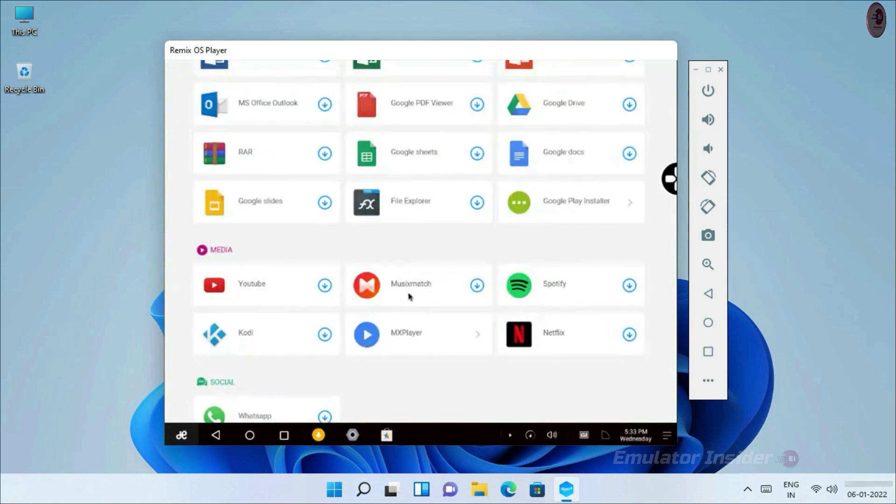
scroll(412, 331, down, 4)
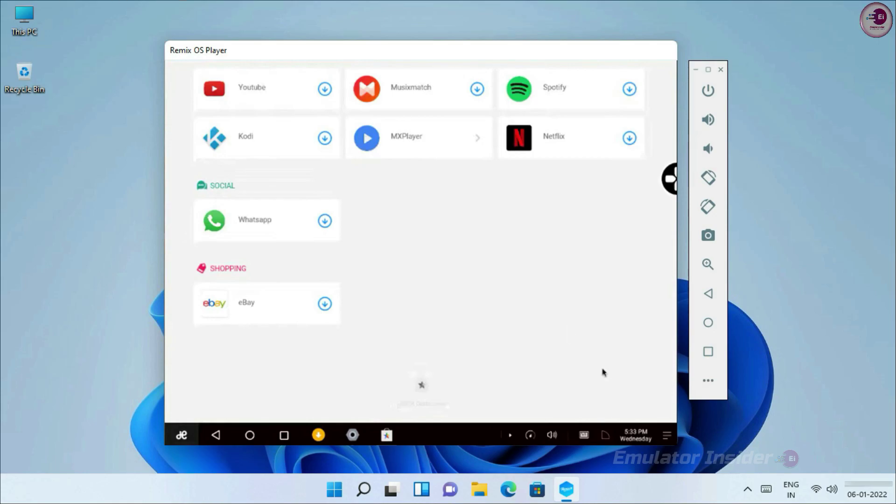
scroll(603, 372, up, 8)
scroll(578, 224, up, 2)
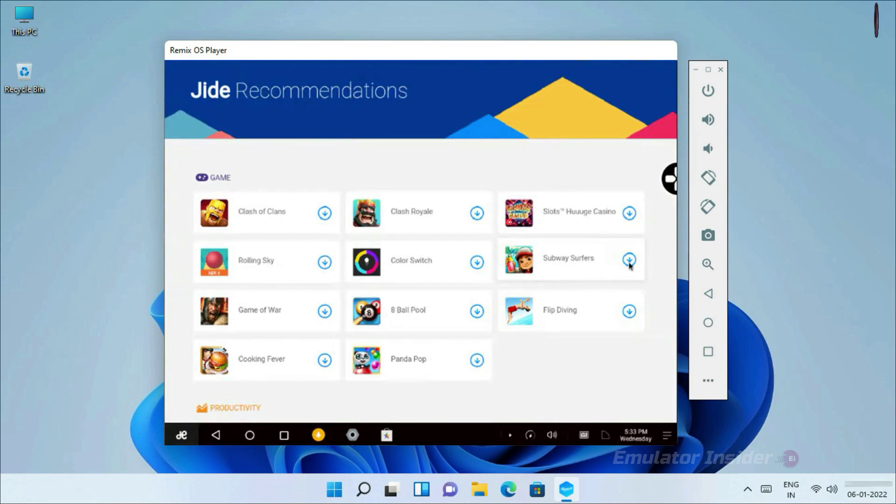
scroll(574, 345, down, 6)
scroll(574, 345, up, 6)
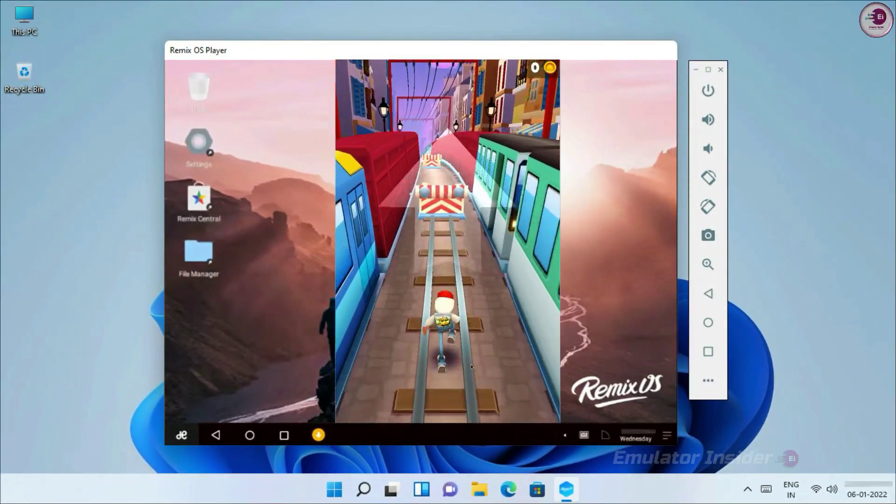
Make the Subway Surfers character jump over the barrier on the track
key(Up)
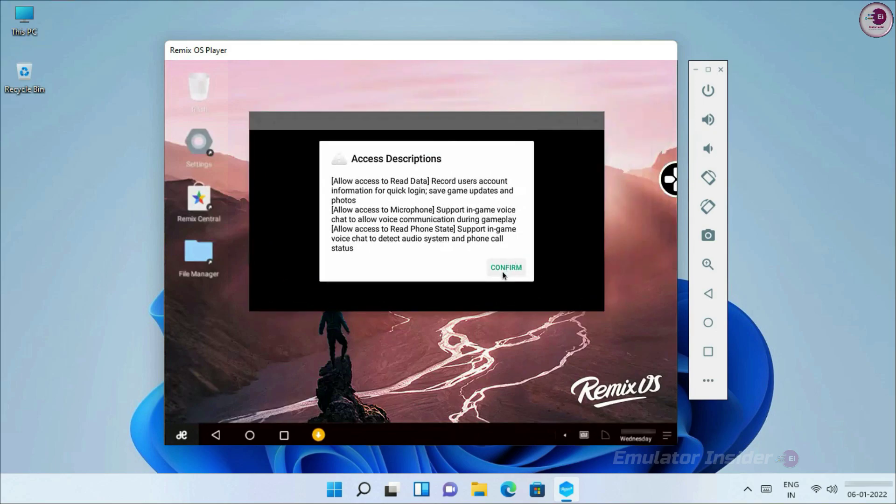
Confirm the shooter game's Access Descriptions and aim through the weapon's scope in the match
click(503, 274)
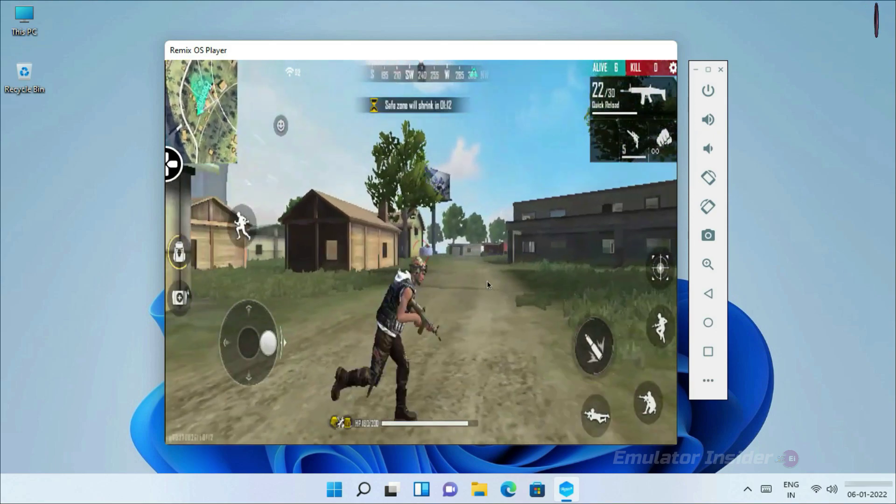
click(660, 275)
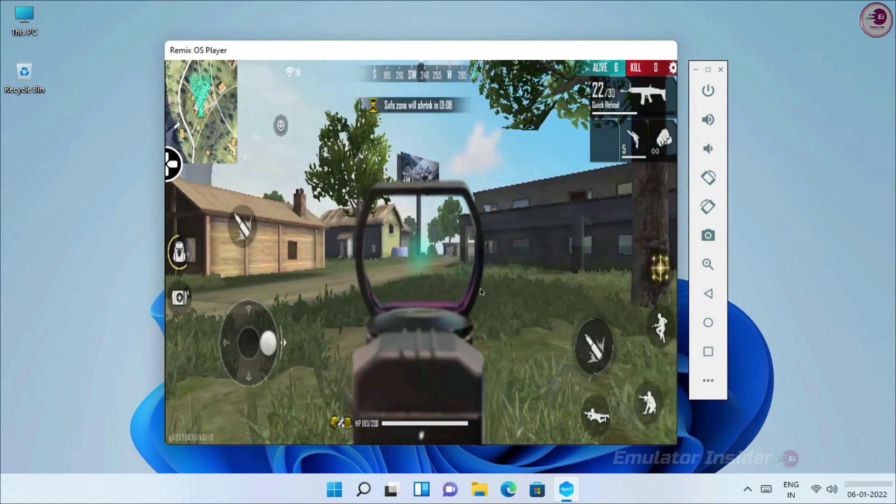